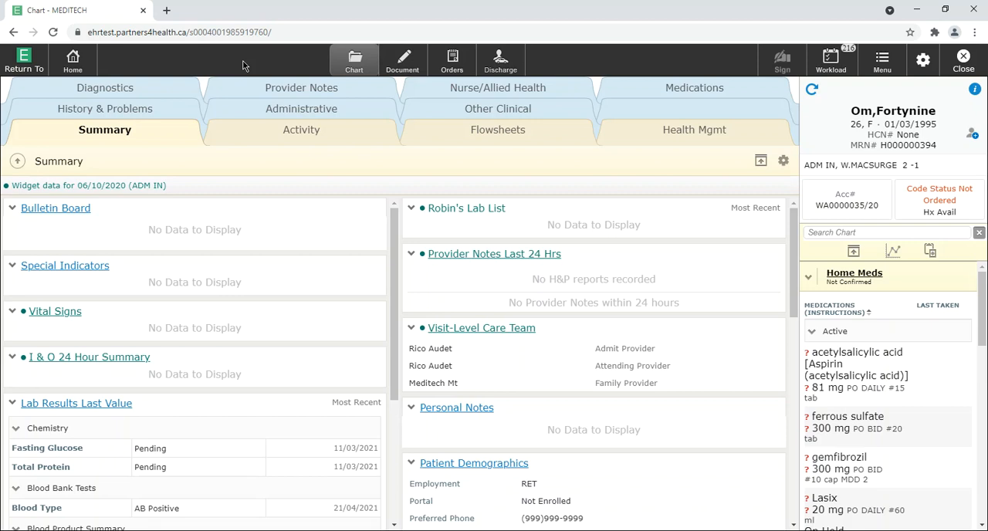
Step: Open new order entry for the patient, continuing to orders without recording height and weight
{"action": "left_click", "coordinate": [456, 70]}
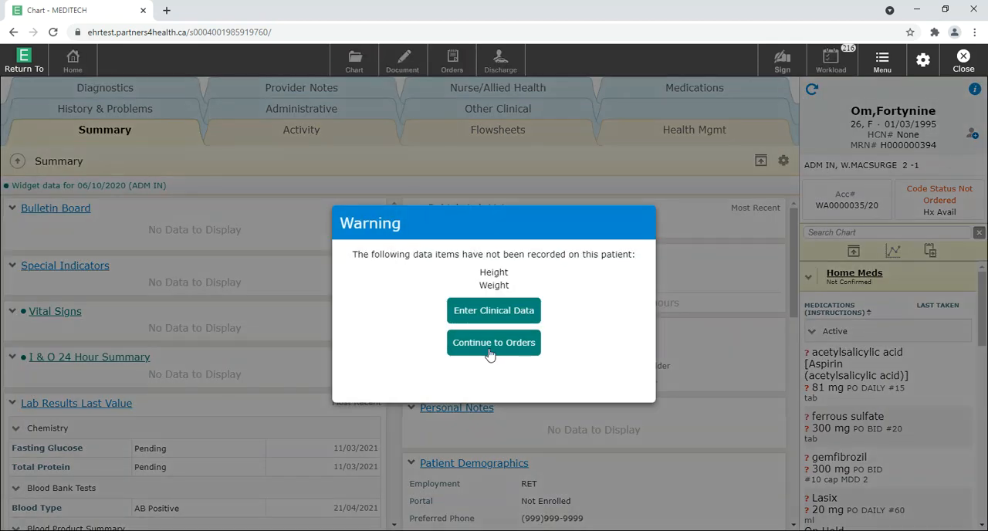
{"action": "left_click", "coordinate": [489, 345]}
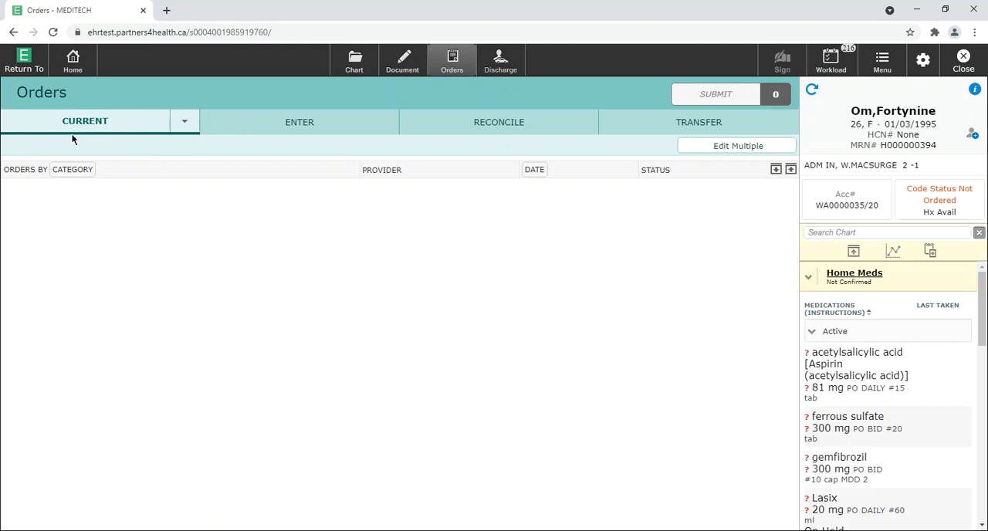
{"action": "left_click", "coordinate": [313, 128]}
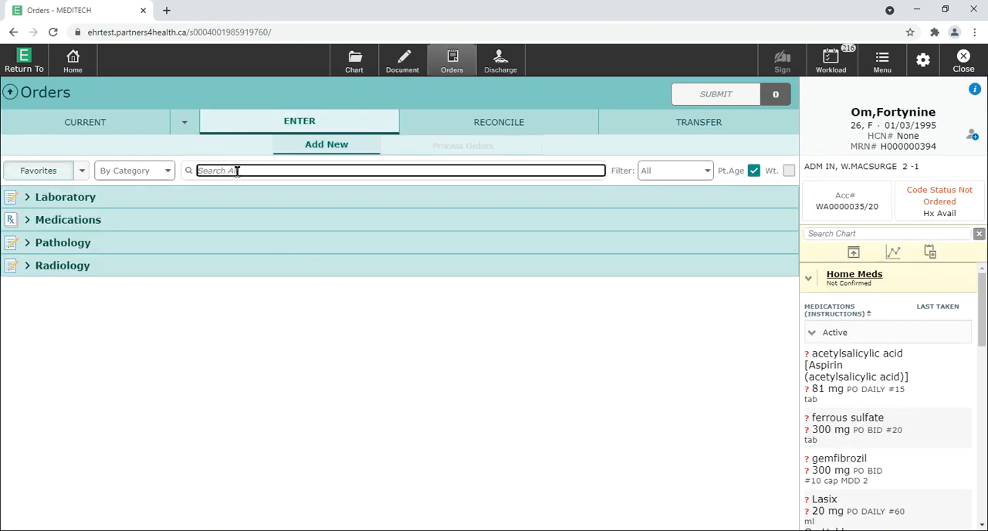
Step: Search the orders for "nurse to enter" and look through the matching order list
{"action": "type", "text": "nurse top"}
{"action": "key", "text": "BackSpace"}
{"action": "type", "text": "enter"}
{"action": "key", "text": "Tab"}
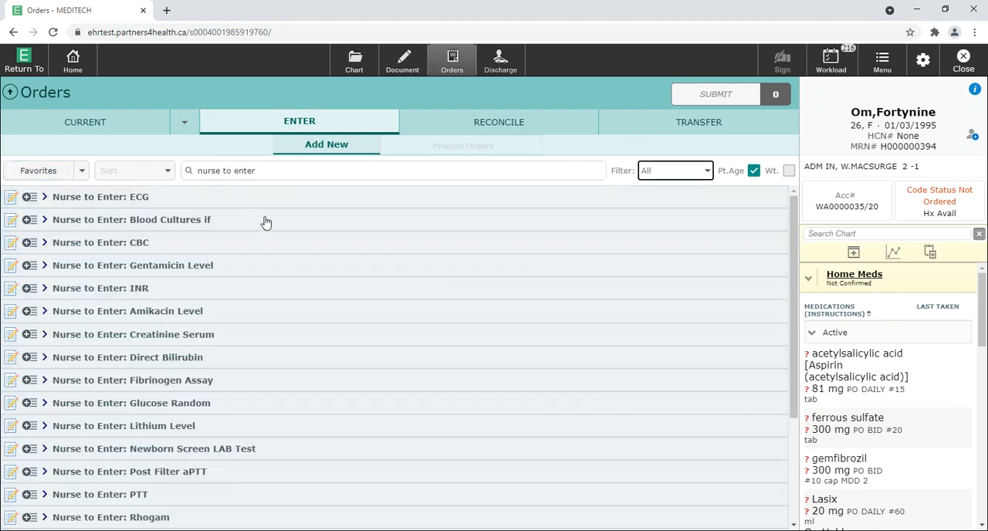
{"action": "scroll", "coordinate": [234, 235], "scroll_direction": "down", "scroll_amount": 2}
{"action": "scroll", "coordinate": [236, 251], "scroll_direction": "up", "scroll_amount": 2}
Step: Add the PRN "Nurse to Enter: Blood Cultures if" order with the physician instructions "if temp >37.5"
{"action": "left_click", "coordinate": [44, 222]}
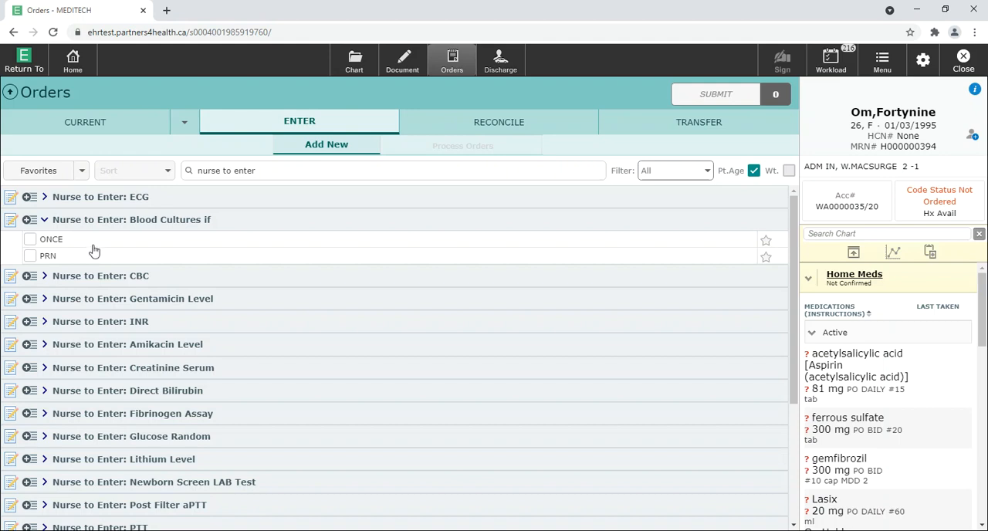
{"action": "left_click", "coordinate": [31, 257]}
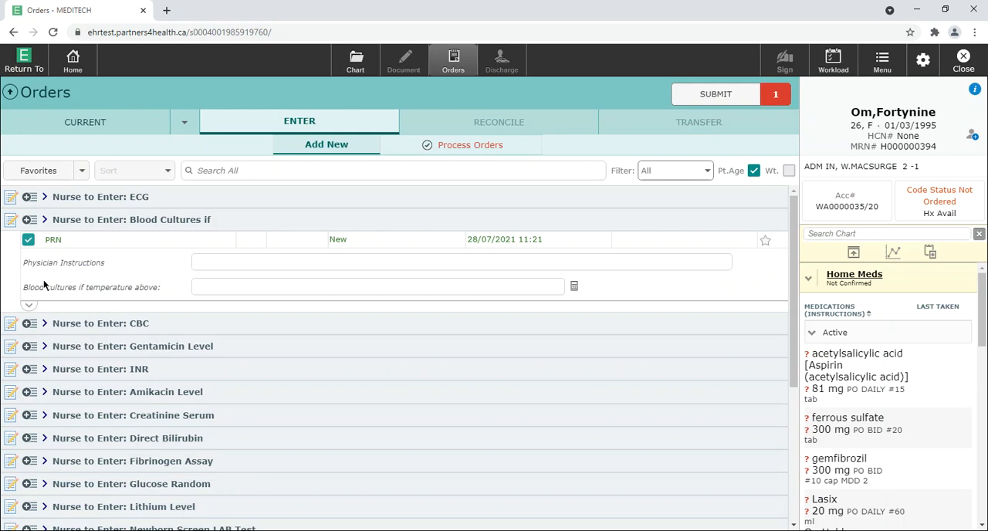
{"action": "left_click", "coordinate": [220, 264]}
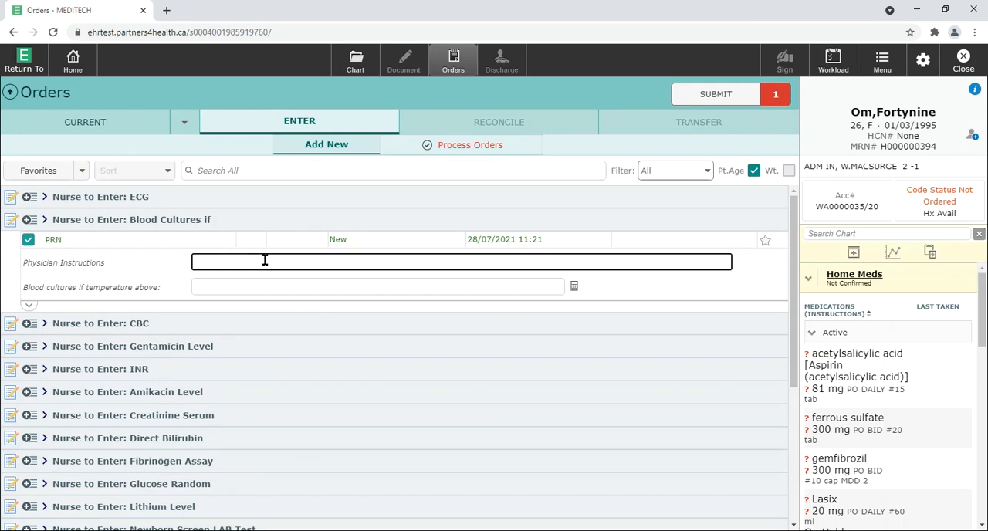
{"action": "type", "text": "if temp >37.5"}
Step: Set the order's "Blood cultures if temperature above" value to 37.5 C
{"action": "left_click", "coordinate": [276, 287]}
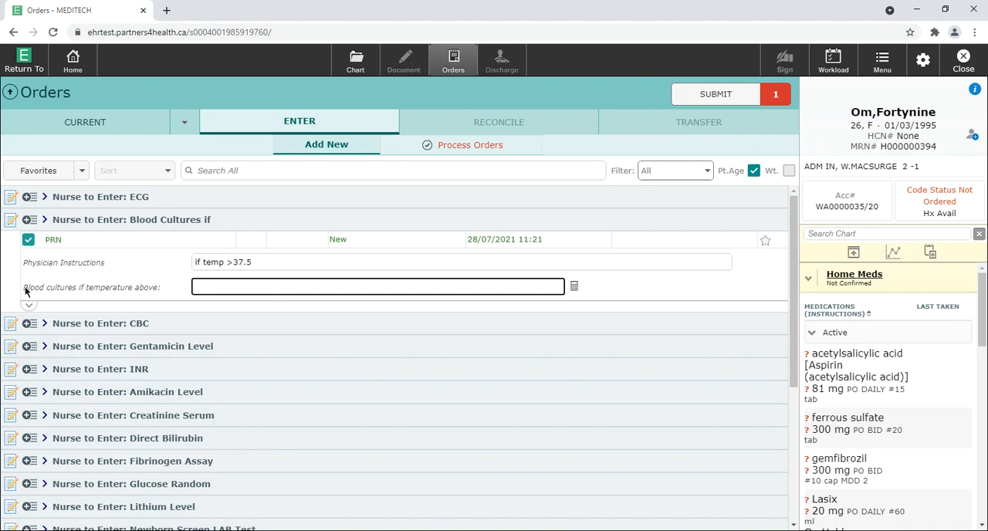
{"action": "left_click_drag", "start_coordinate": [28, 287], "coordinate": [148, 290]}
{"action": "left_click", "coordinate": [262, 287]}
{"action": "type", "text": "37.5"}
{"action": "left_click", "coordinate": [636, 286]}
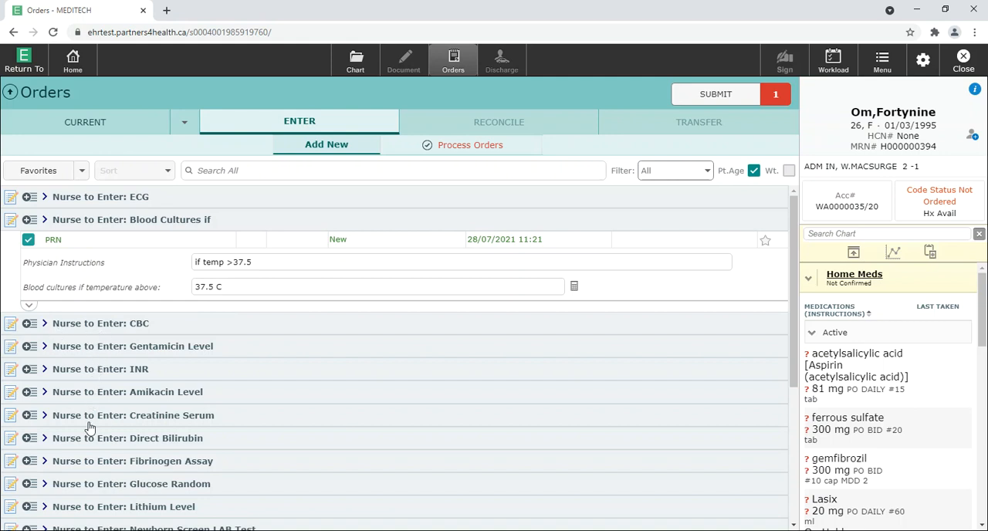
{"action": "left_click", "coordinate": [44, 324]}
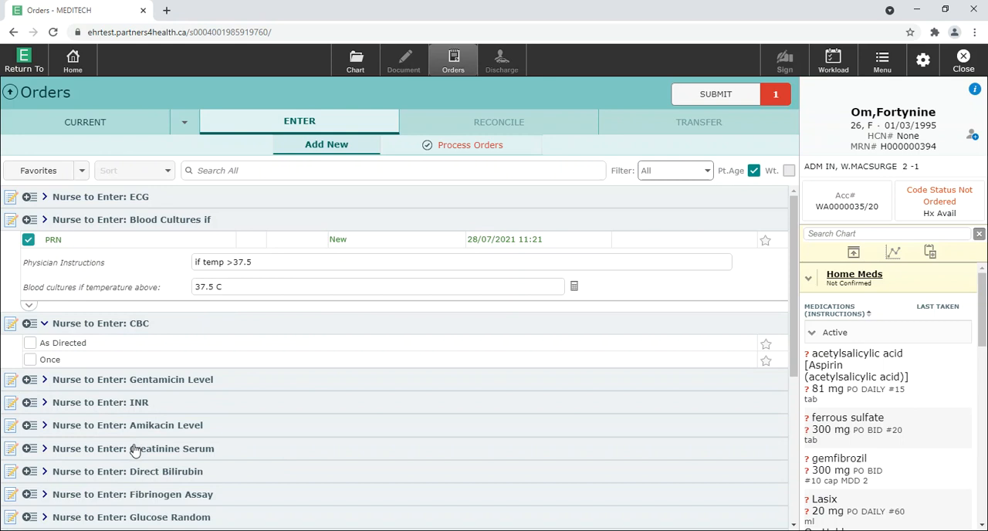
{"action": "left_click", "coordinate": [49, 359]}
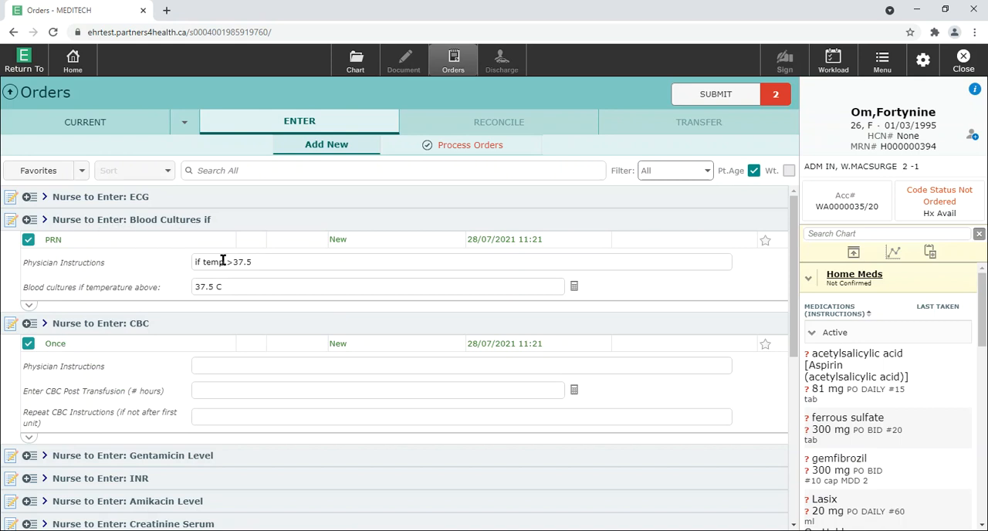
{"action": "left_click", "coordinate": [29, 344]}
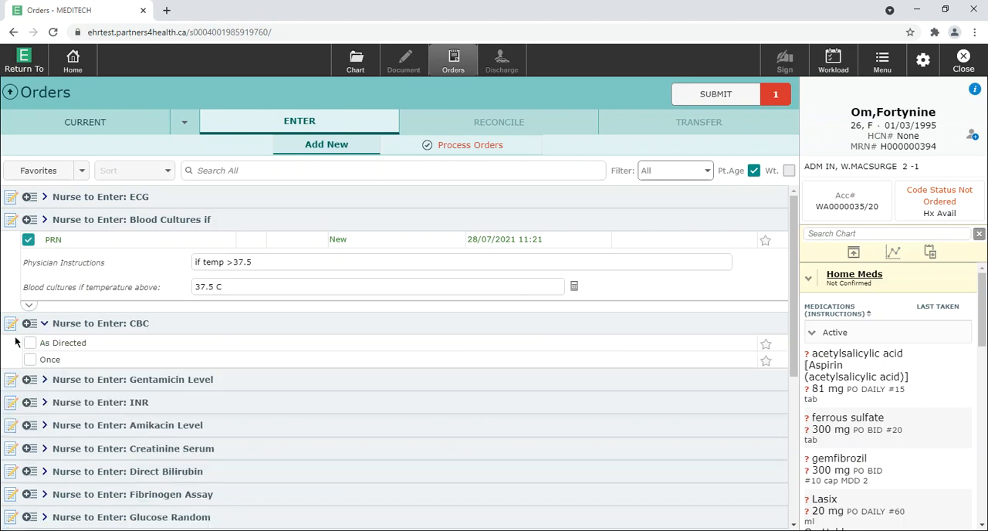
Step: Submit the blood cultures order and authorize saving it with the provider's PIN
{"action": "left_click", "coordinate": [703, 95]}
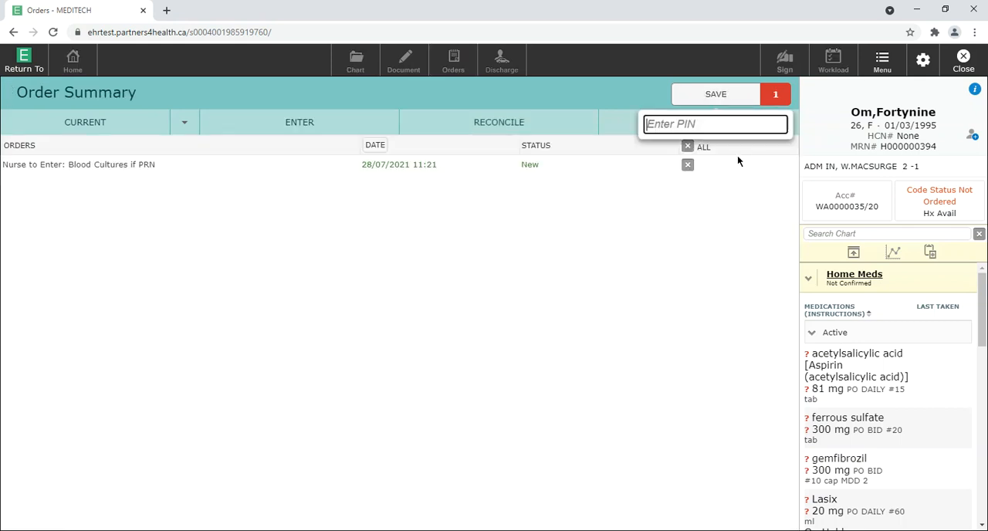
{"action": "type", "text": "••••"}
{"action": "key", "text": "Return"}
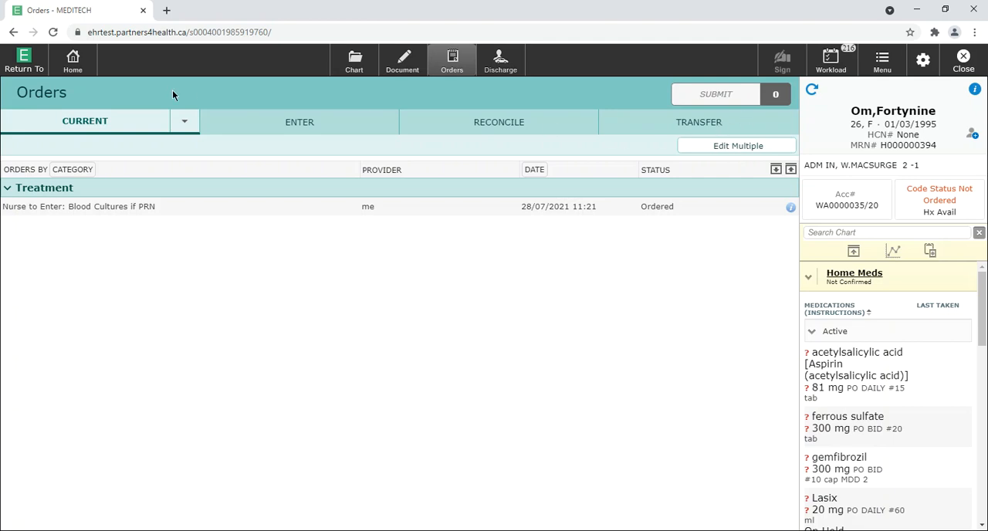
Step: Switch to the nursing PCS Status Board and refresh the patient list
{"action": "left_click", "coordinate": [37, 71]}
{"action": "left_click", "coordinate": [68, 152]}
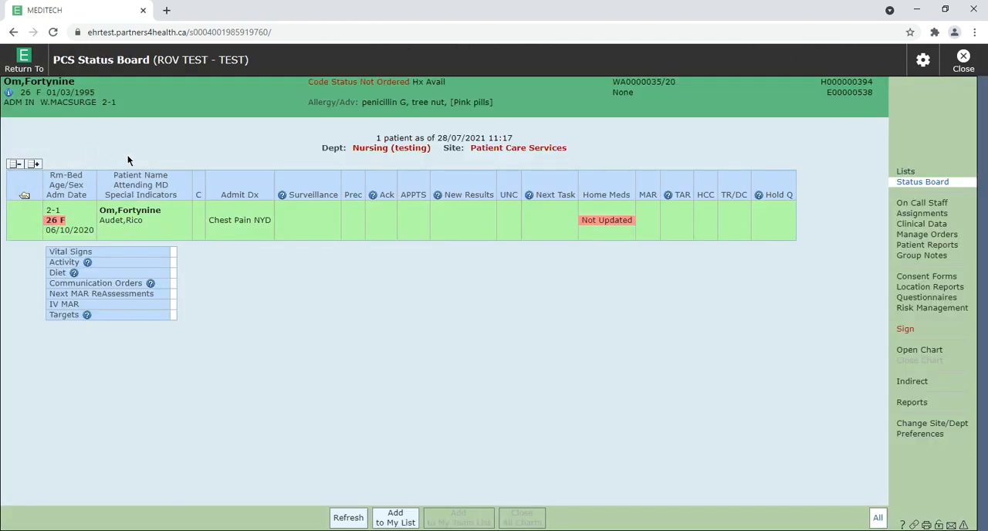
{"action": "left_click", "coordinate": [348, 518]}
Step: Open the patient's unacknowledged orders, review the PRN blood cultures order details and acknowledge the order
{"action": "left_click", "coordinate": [378, 223]}
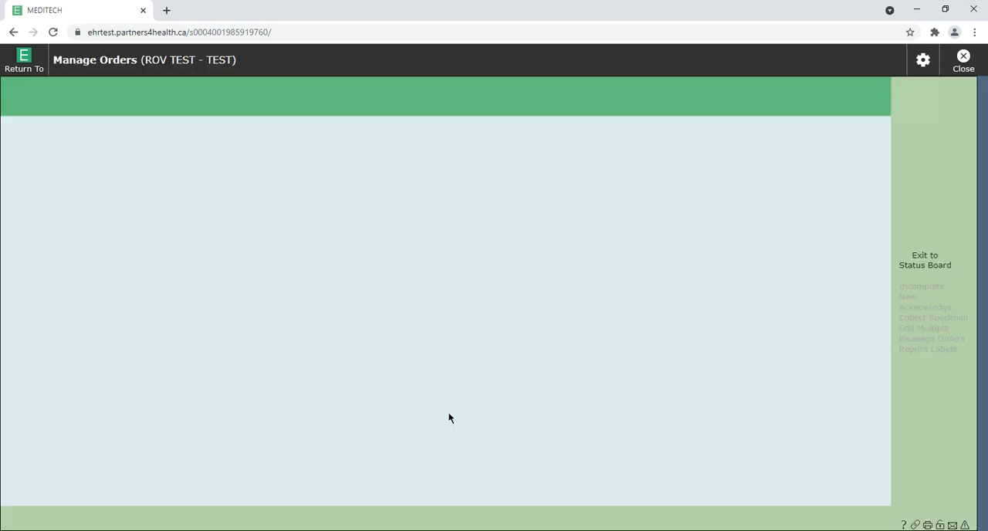
{"action": "left_click", "coordinate": [36, 193]}
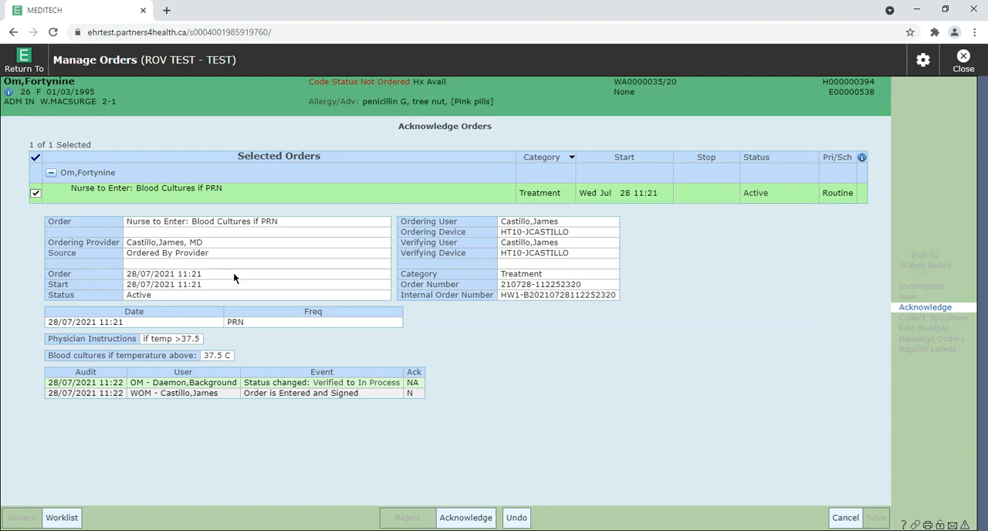
{"action": "left_click", "coordinate": [468, 518]}
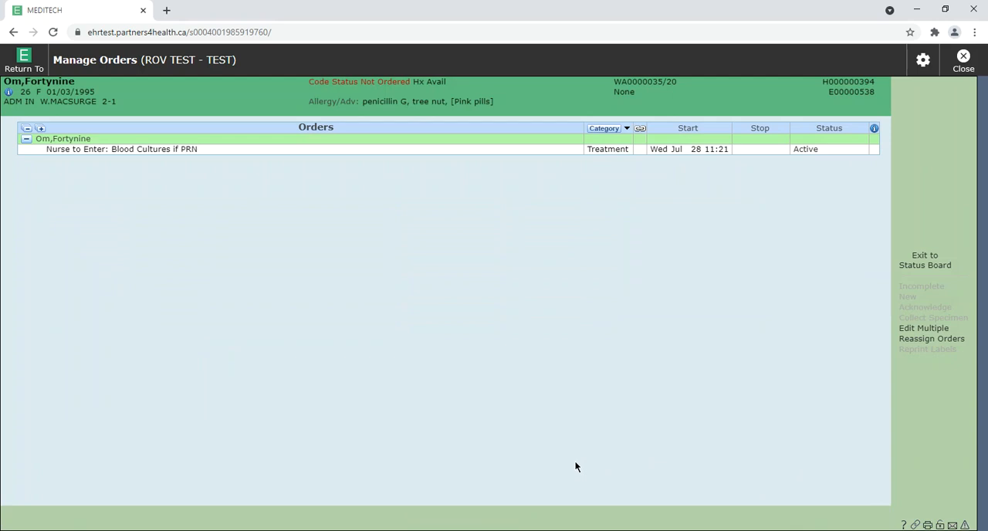
Step: Open the patient's worklist from the Status Board and review the order details of the PRN blood cultures item
{"action": "left_click", "coordinate": [922, 266]}
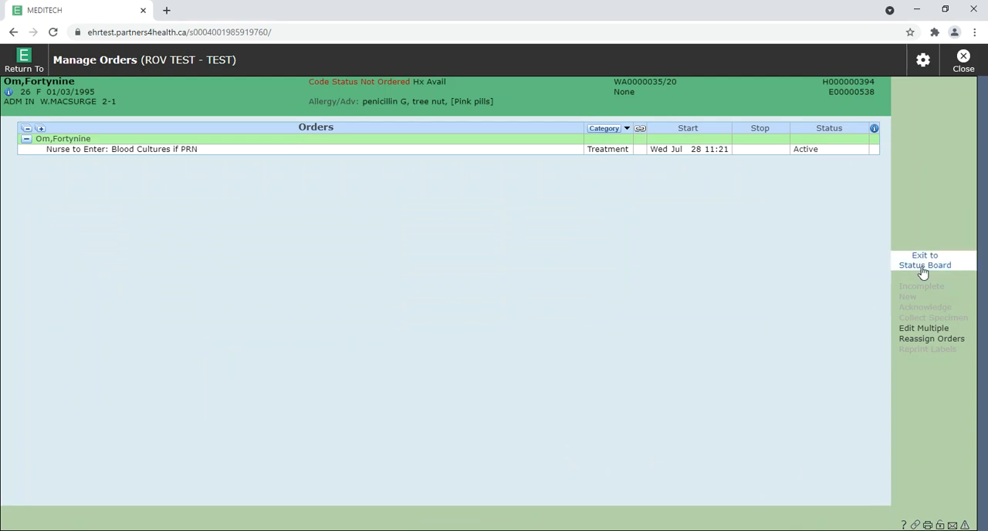
{"action": "left_click", "coordinate": [35, 230]}
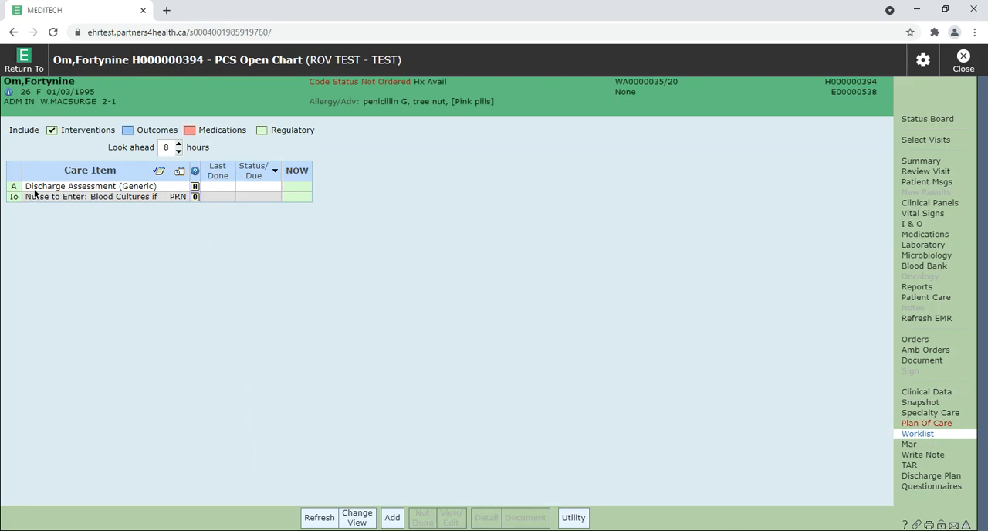
{"action": "left_click", "coordinate": [194, 198]}
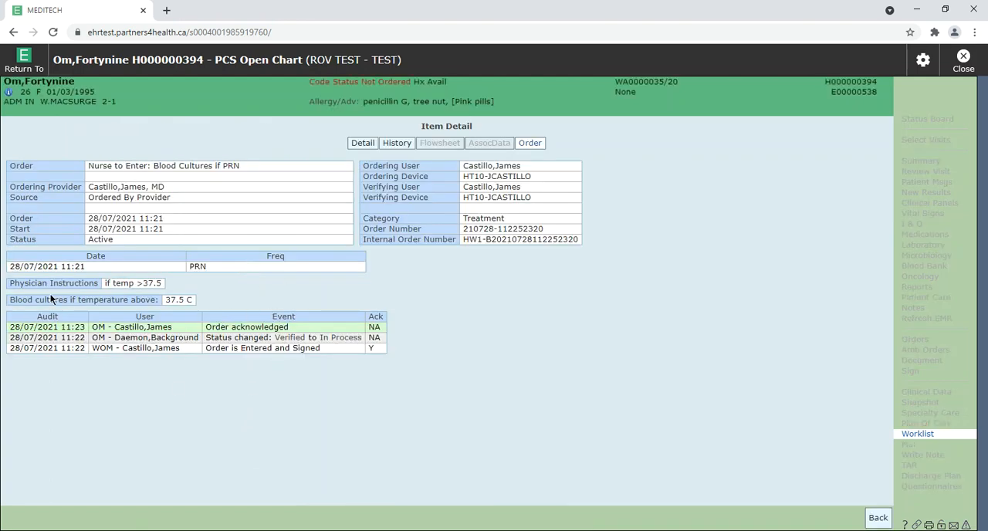
{"action": "left_click", "coordinate": [879, 518]}
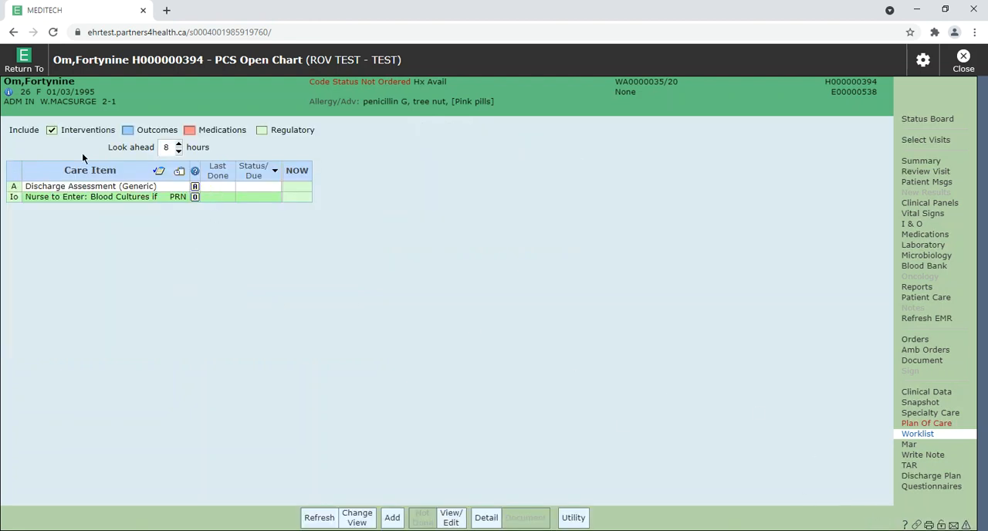